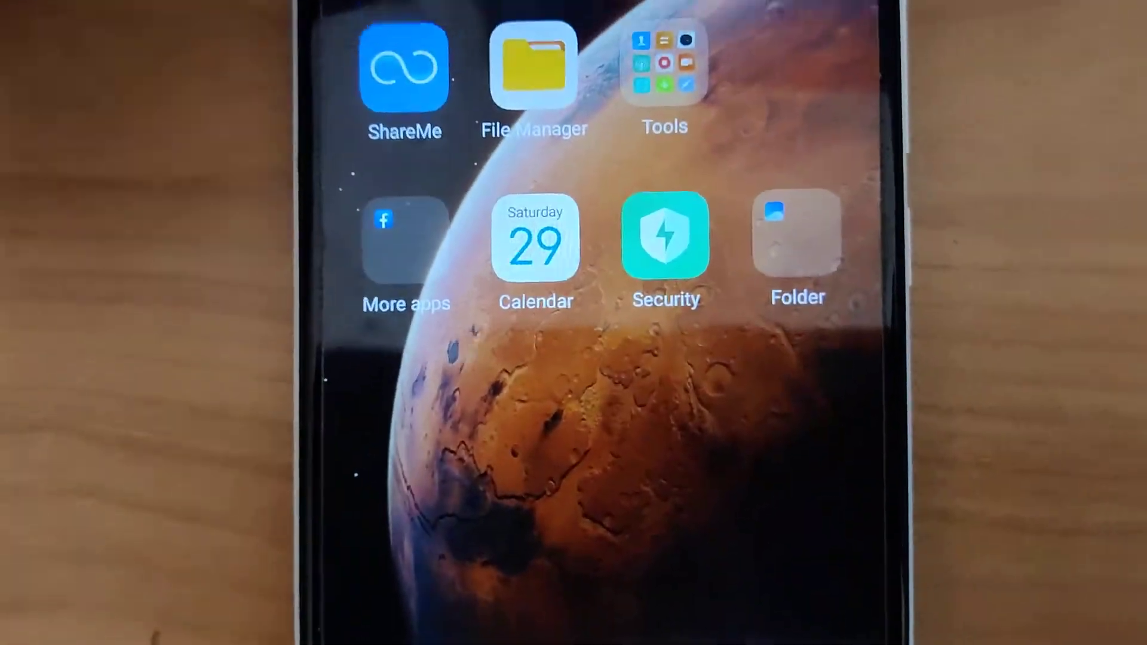
Check the phone version in settings, then open the app drawer with the keyboard dismissed.
left_click(422, 27)
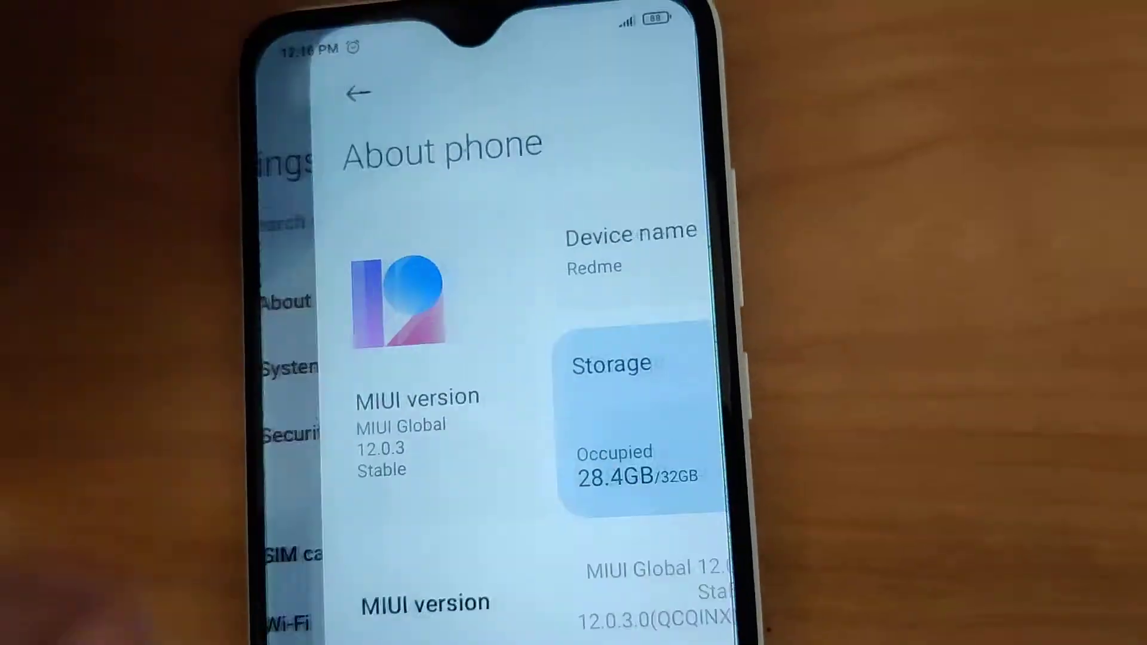
key("super")
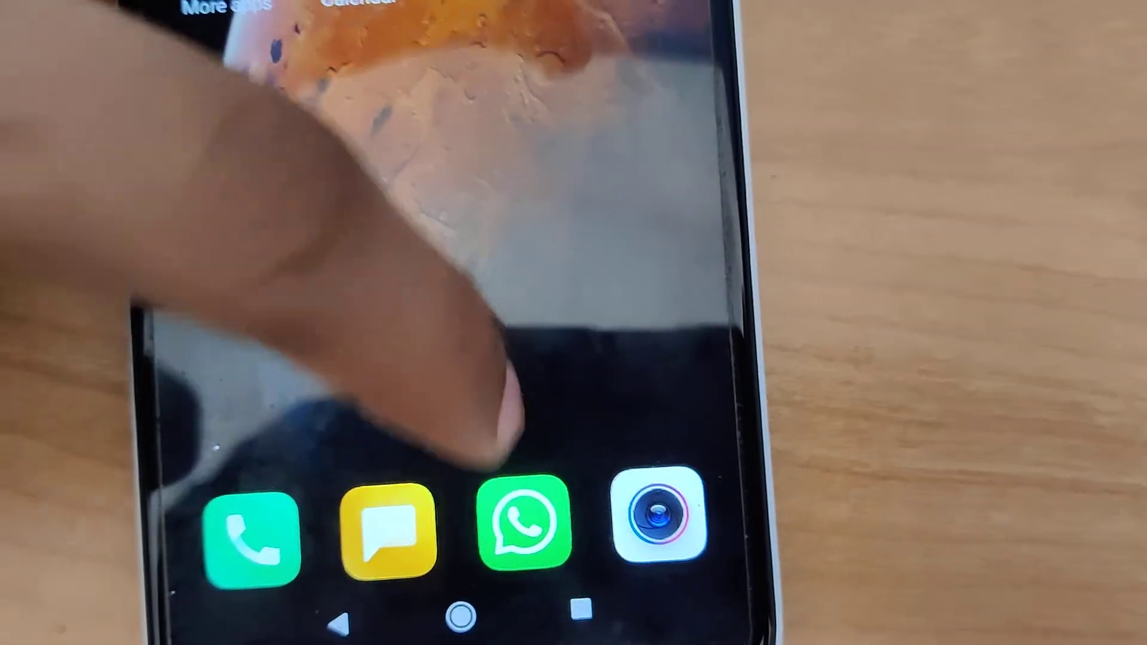
left_click_drag(489, 394, 488, 134)
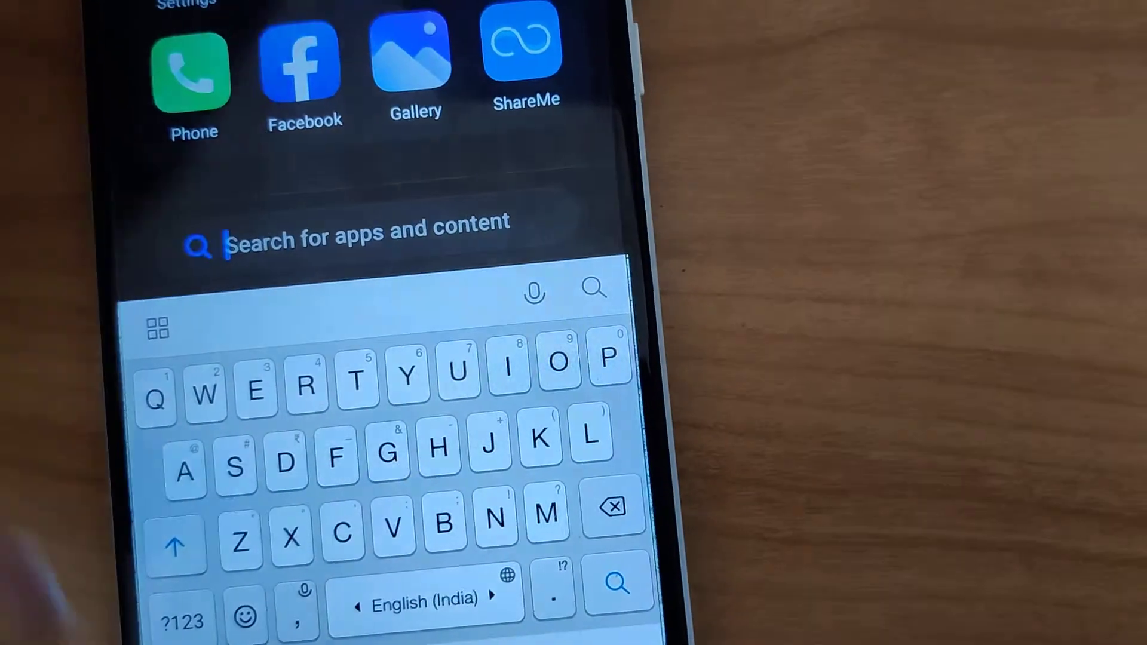
key("Escape")
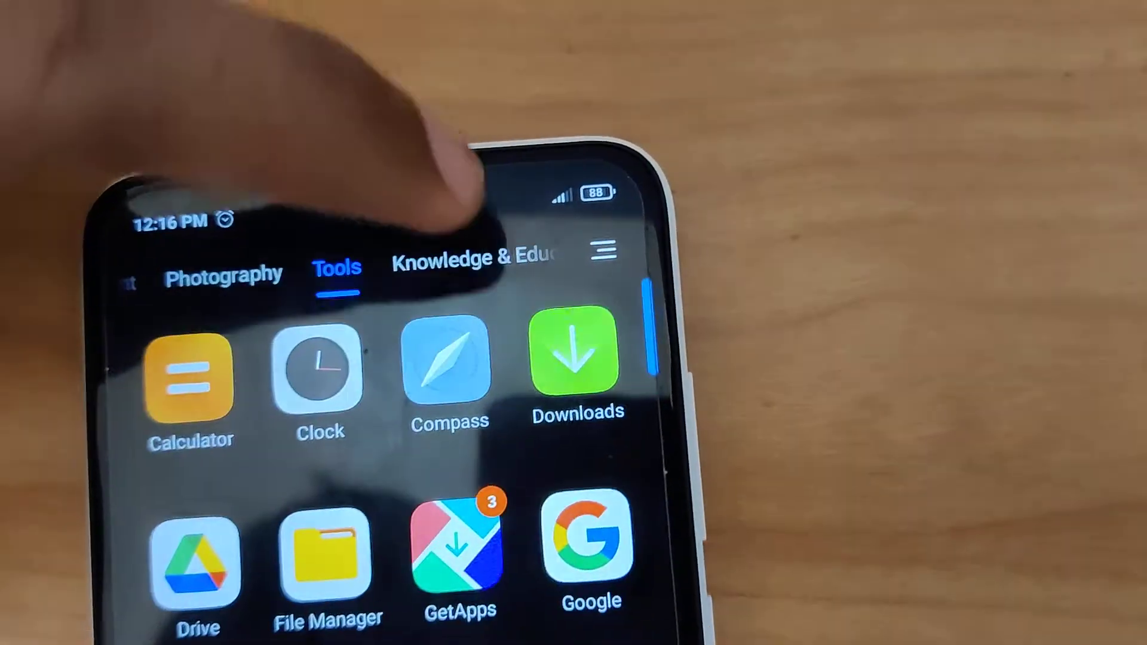
View the Knowledge & Education category, then reopen the drawer without the search keyboard.
left_click(475, 258)
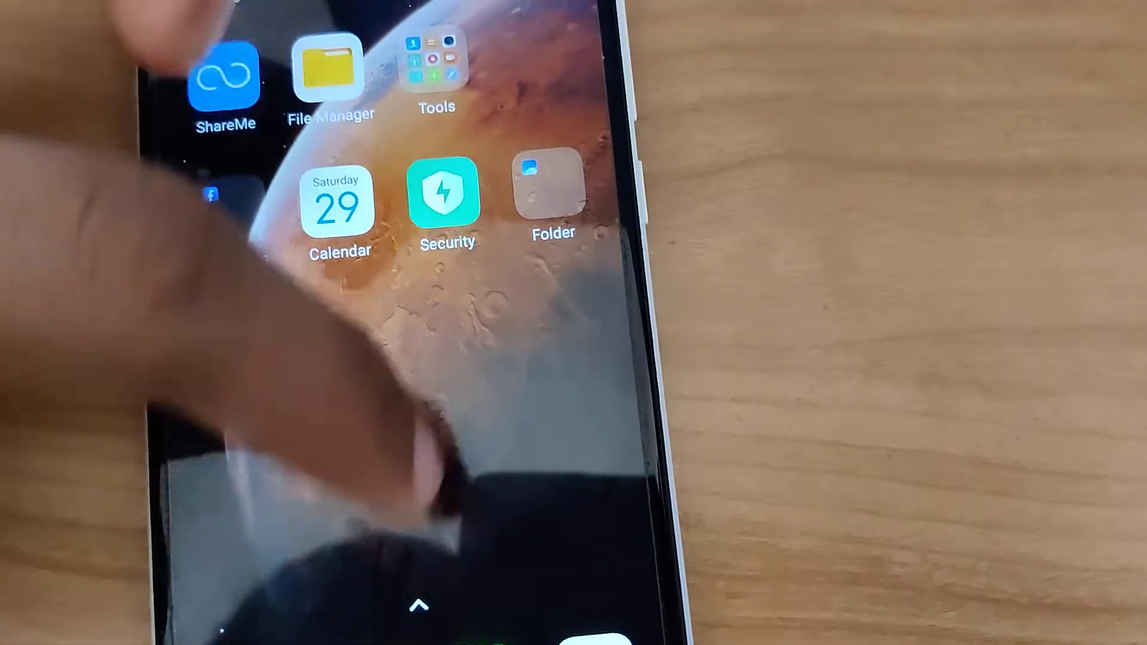
left_click_drag(419, 592, 419, 359)
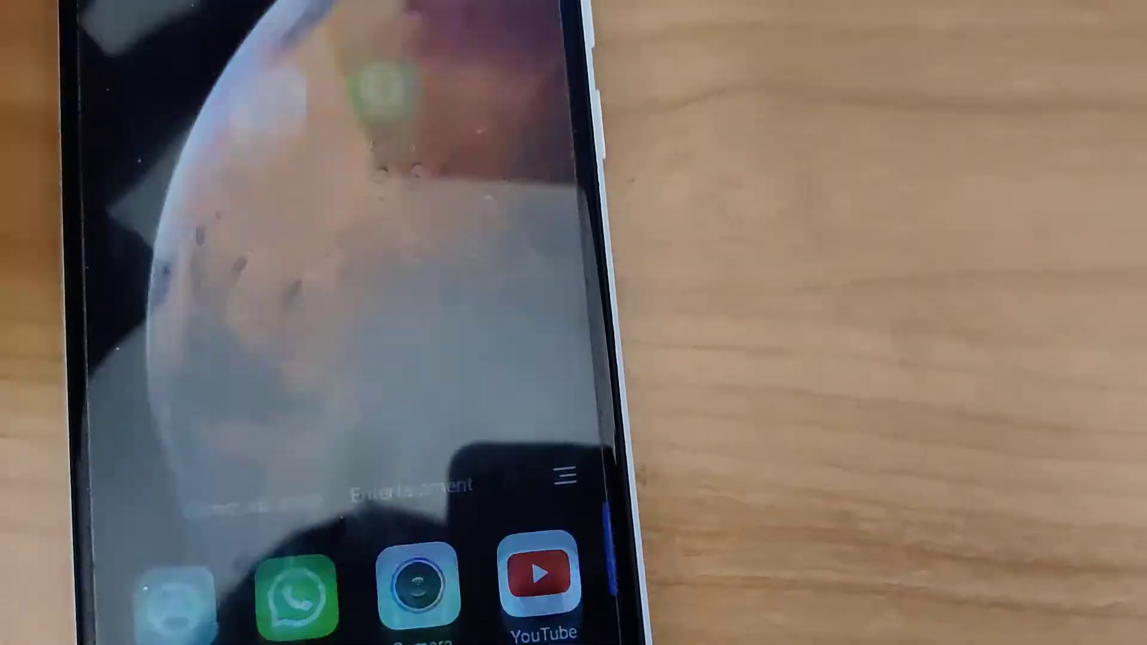
key("Escape")
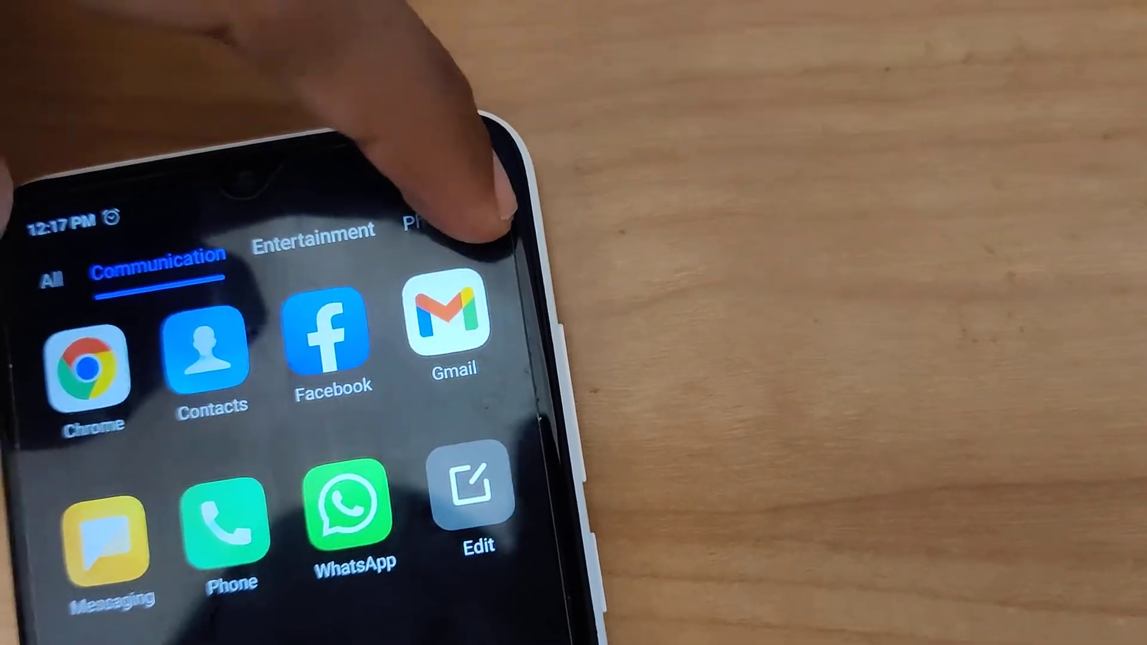
Open App drawer settings and go into the Manage app categories list.
left_click(500, 222)
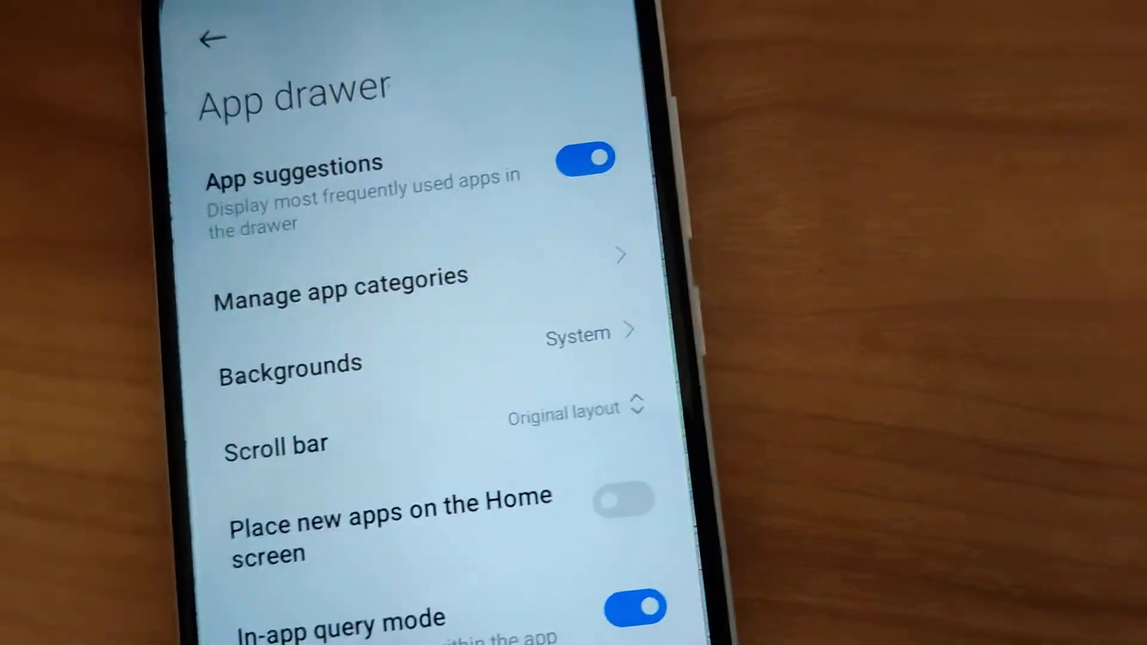
left_click(213, 39)
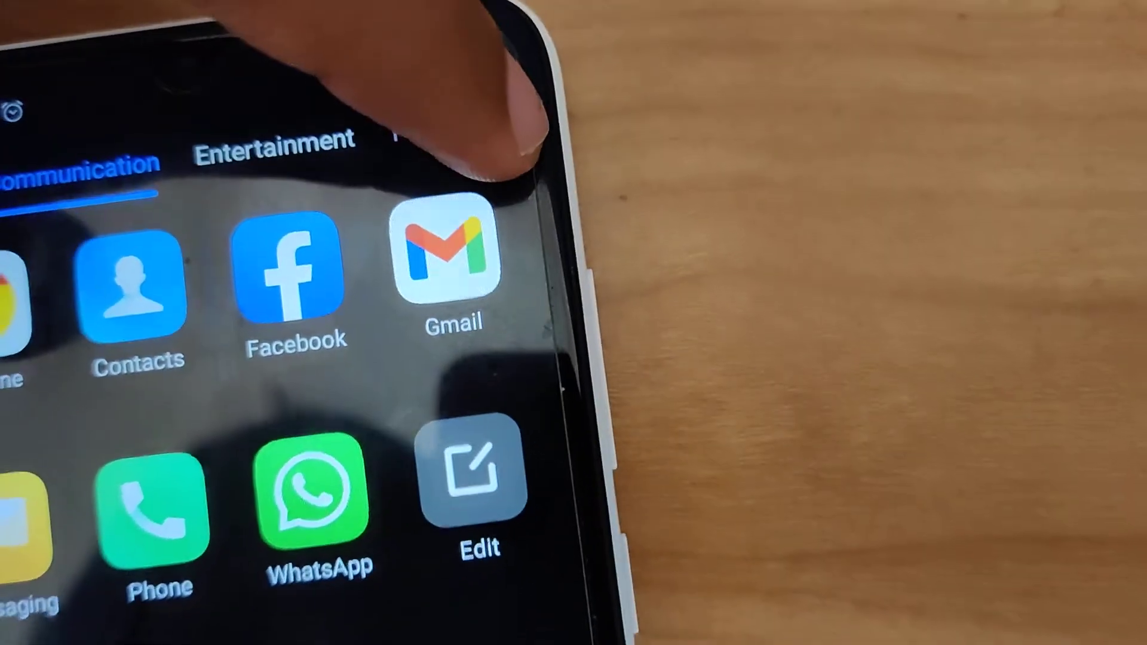
left_click(529, 153)
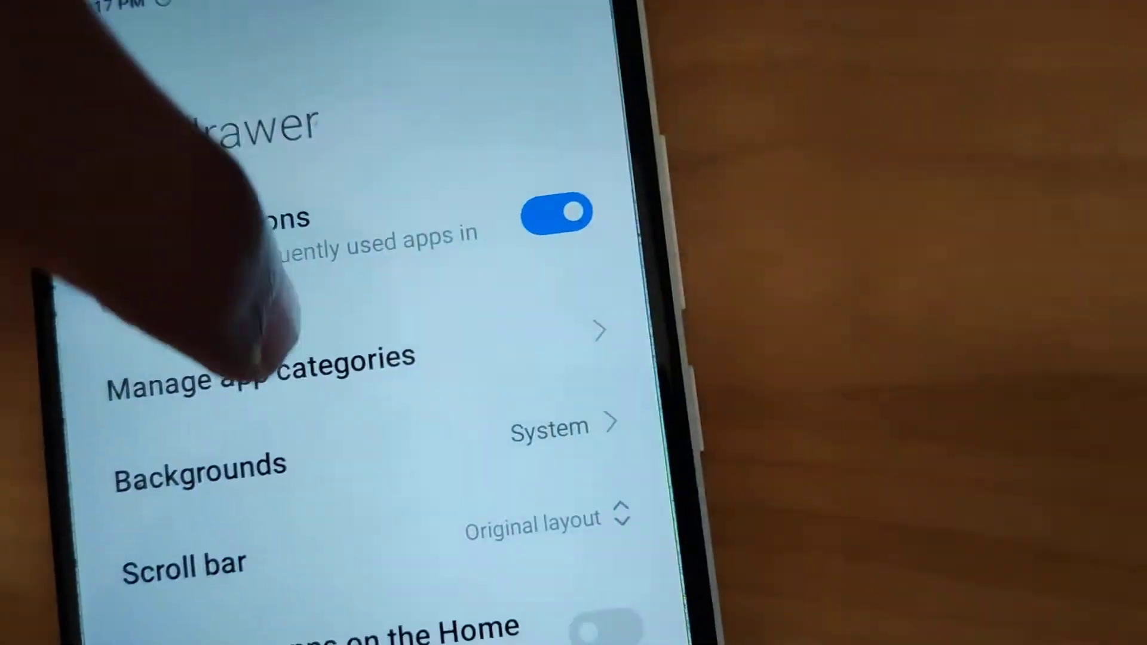
left_click(269, 372)
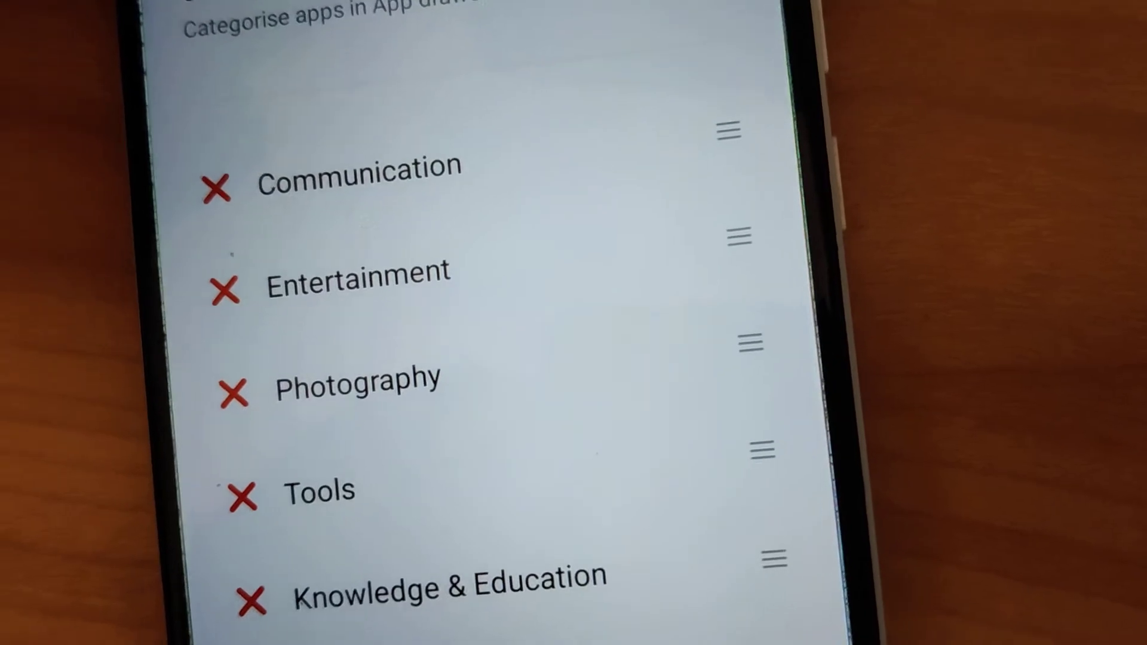
From the home screen, reopen the app drawer, hide the keyboard and open App drawer settings.
key("super")
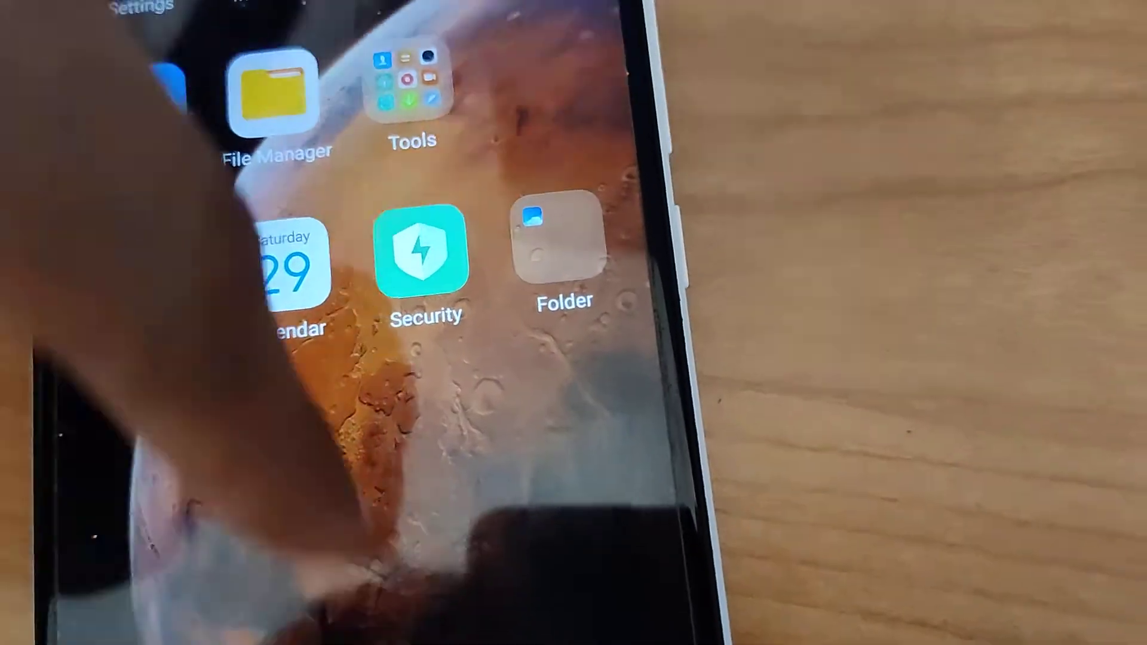
left_click_drag(332, 547, 332, 269)
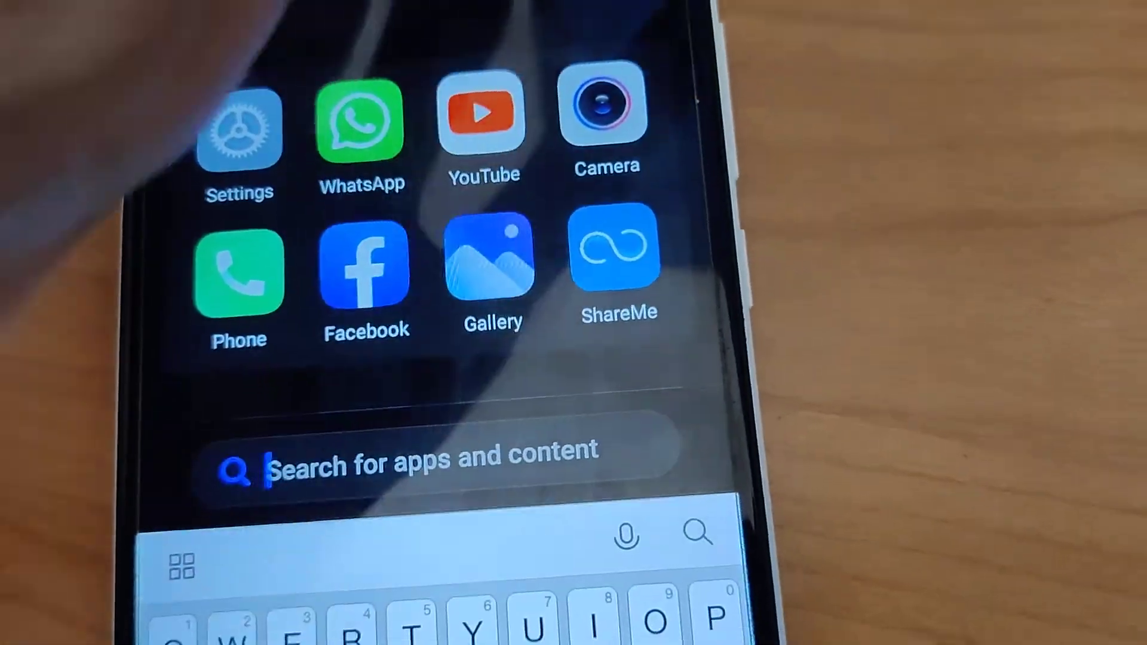
left_click_drag(449, 225, 448, 449)
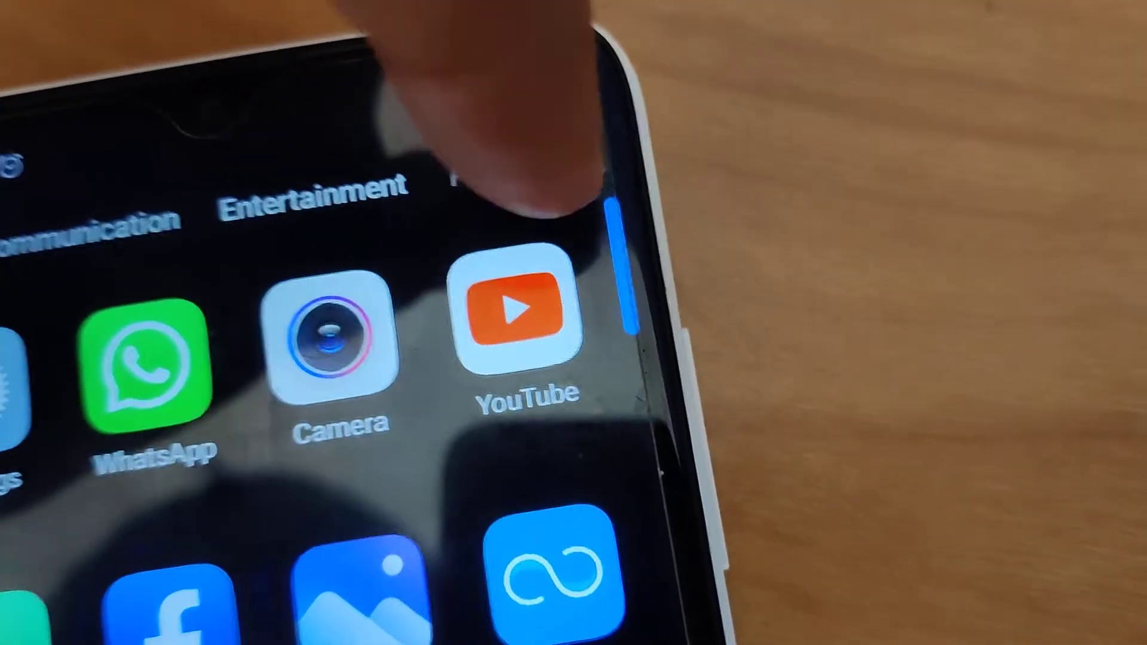
left_click(549, 193)
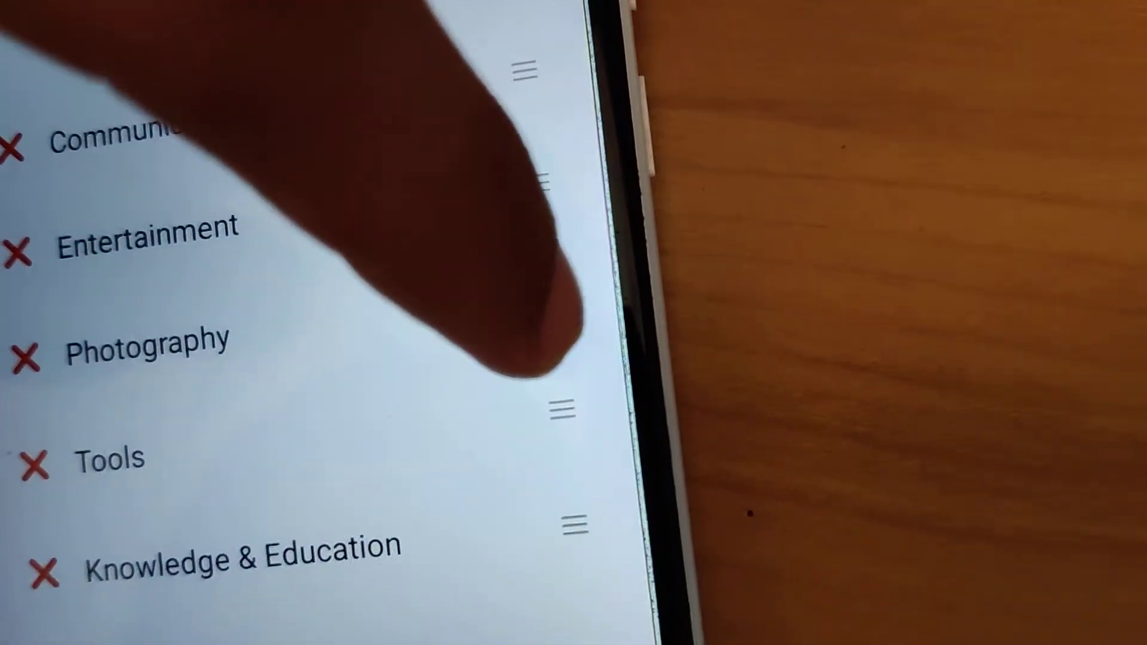
Drag Photography to the top of the category list and check its tab in the drawer.
left_click(565, 328)
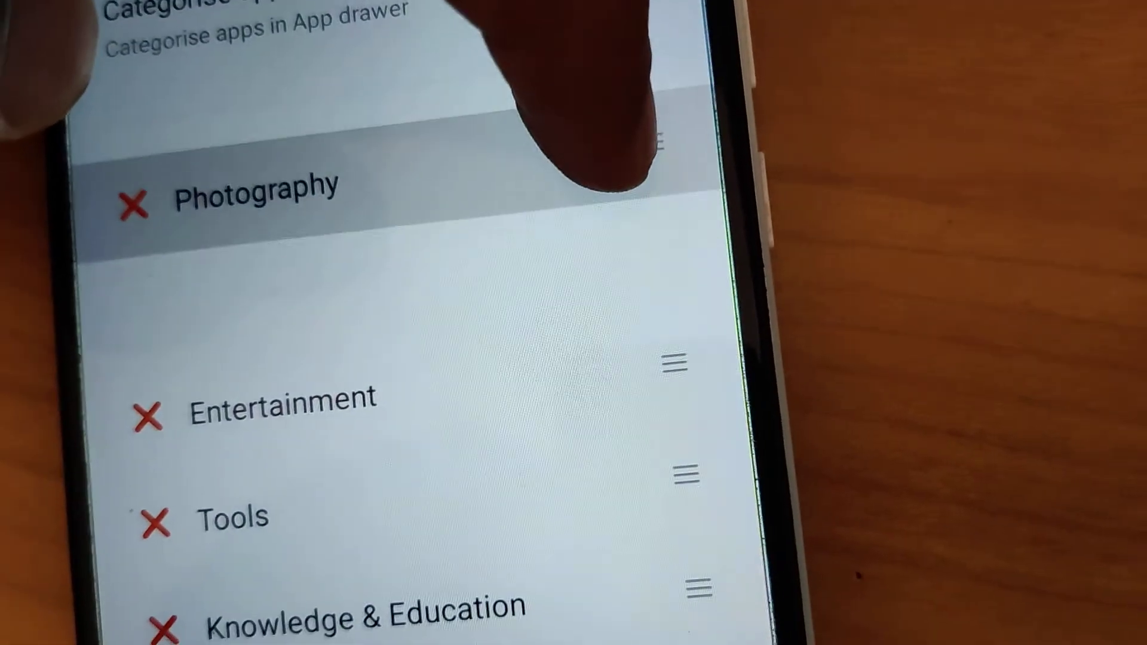
left_click_drag(637, 224, 619, 188)
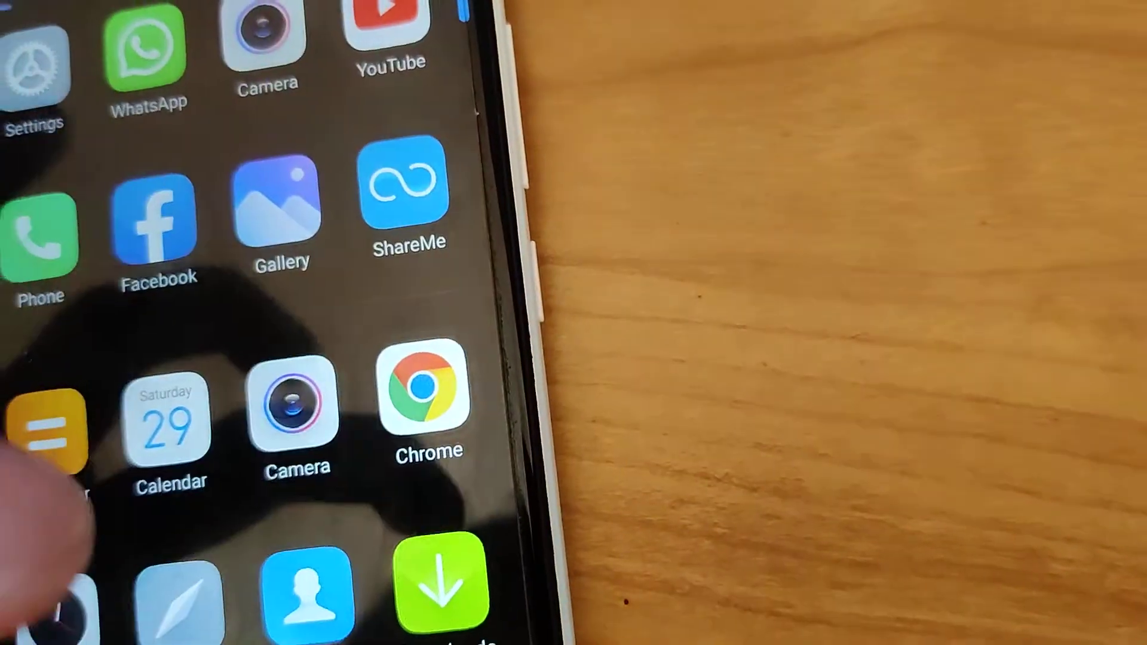
left_click_drag(39, 512, 54, 627)
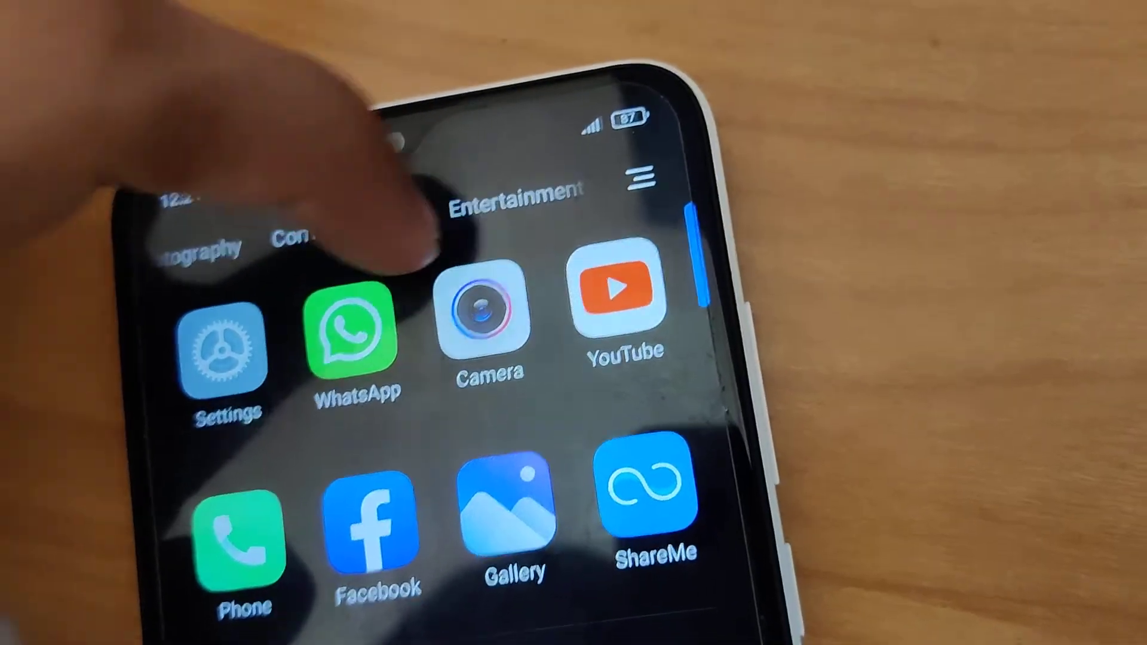
left_click(462, 213)
left_click(384, 199)
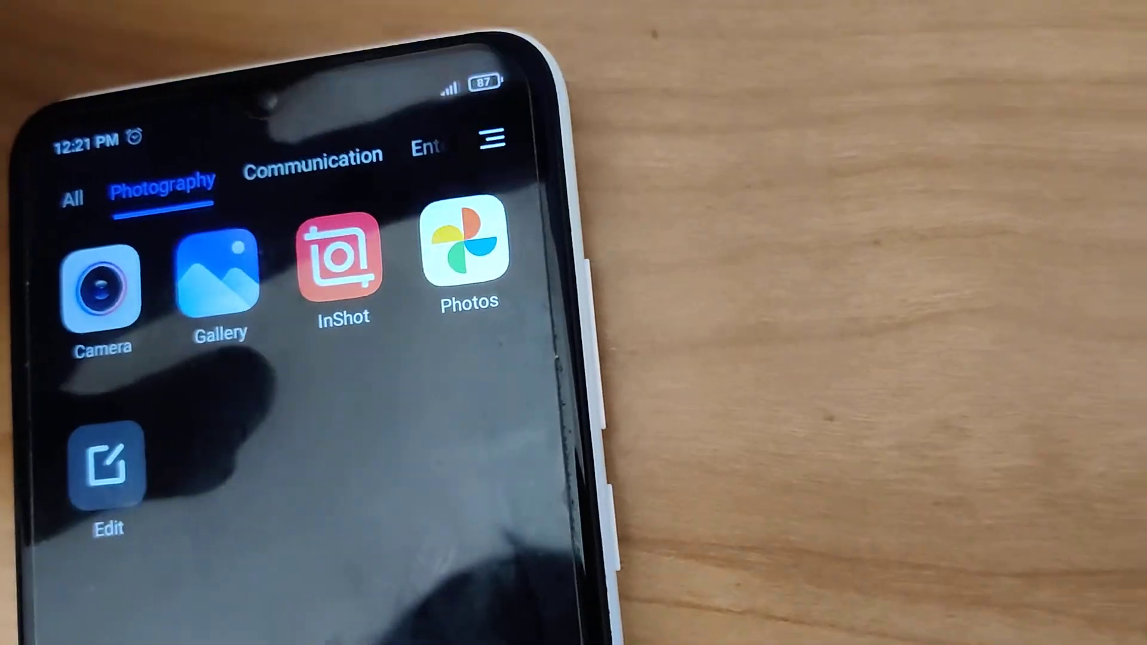
In Manage app categories, move Entertainment above Photography, then exit to the home screen.
left_click(492, 137)
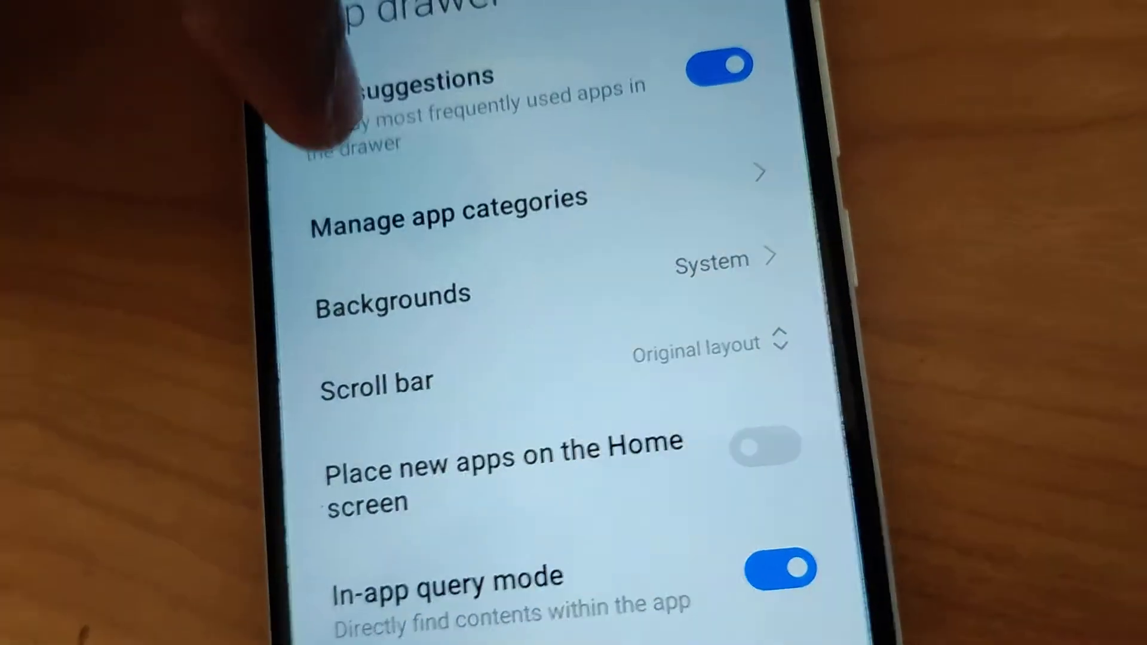
left_click(359, 264)
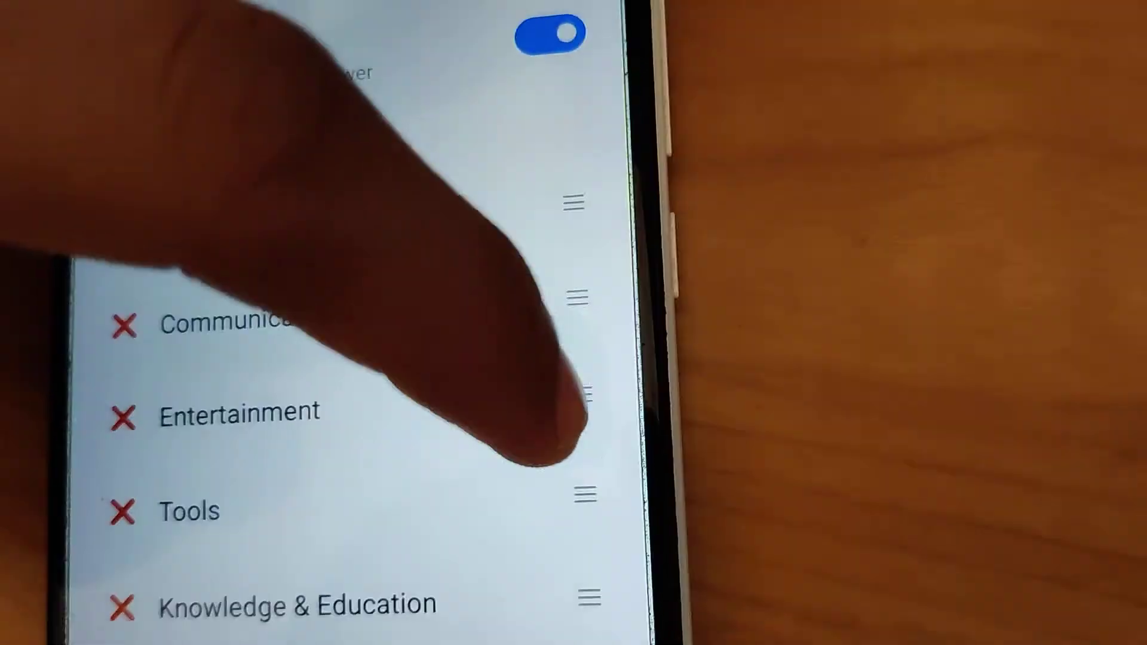
left_click_drag(591, 404, 731, 426)
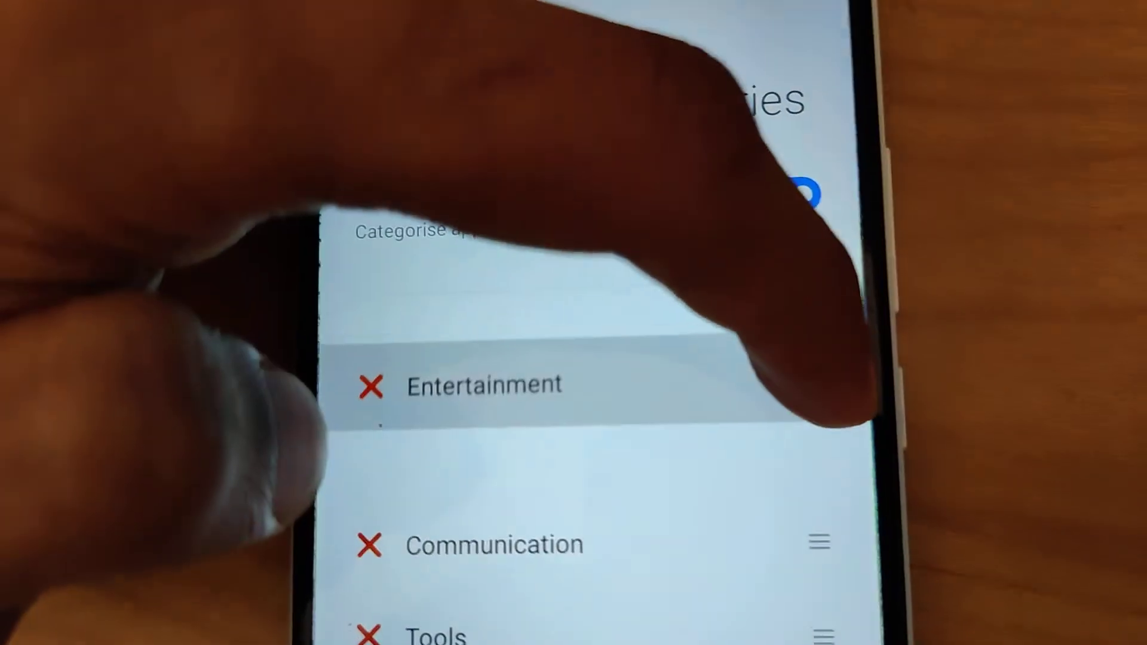
mouse_move(727, 430)
left_mouse_down()
mouse_move(852, 399)
mouse_move(865, 494)
mouse_move(856, 502)
left_mouse_up()
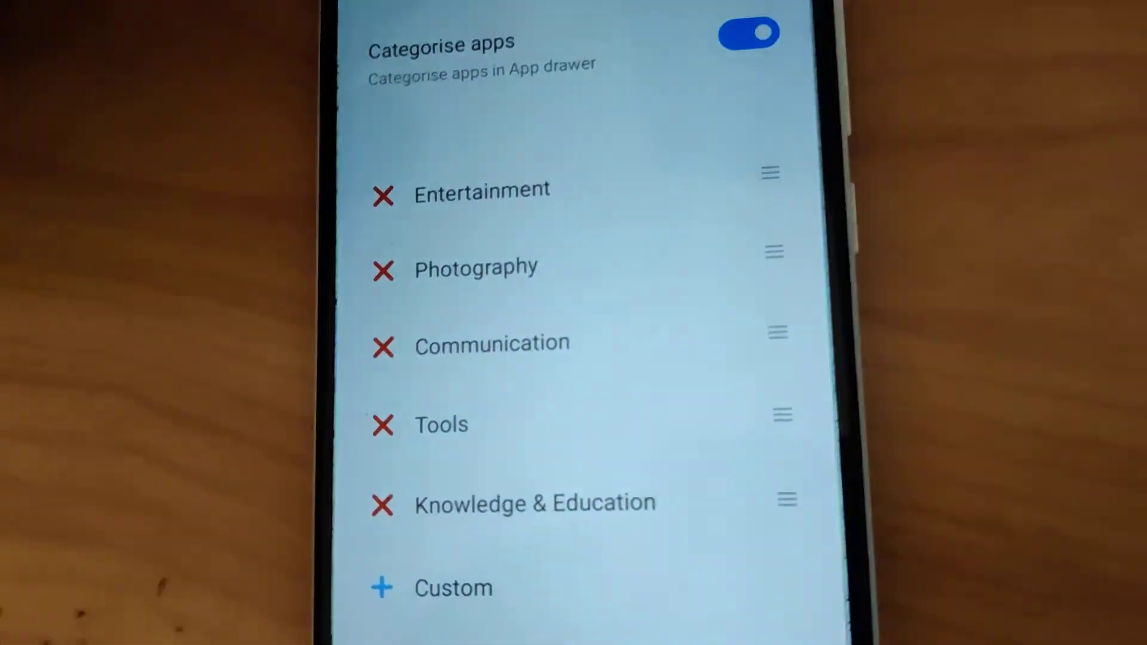
key("Escape")
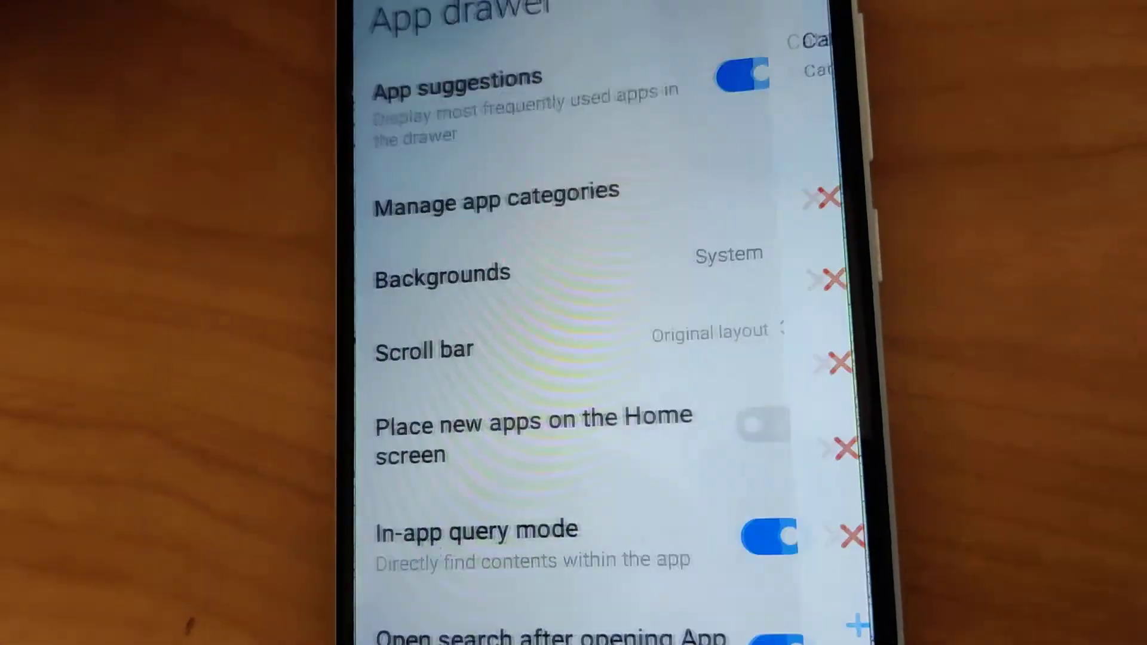
key("Home")
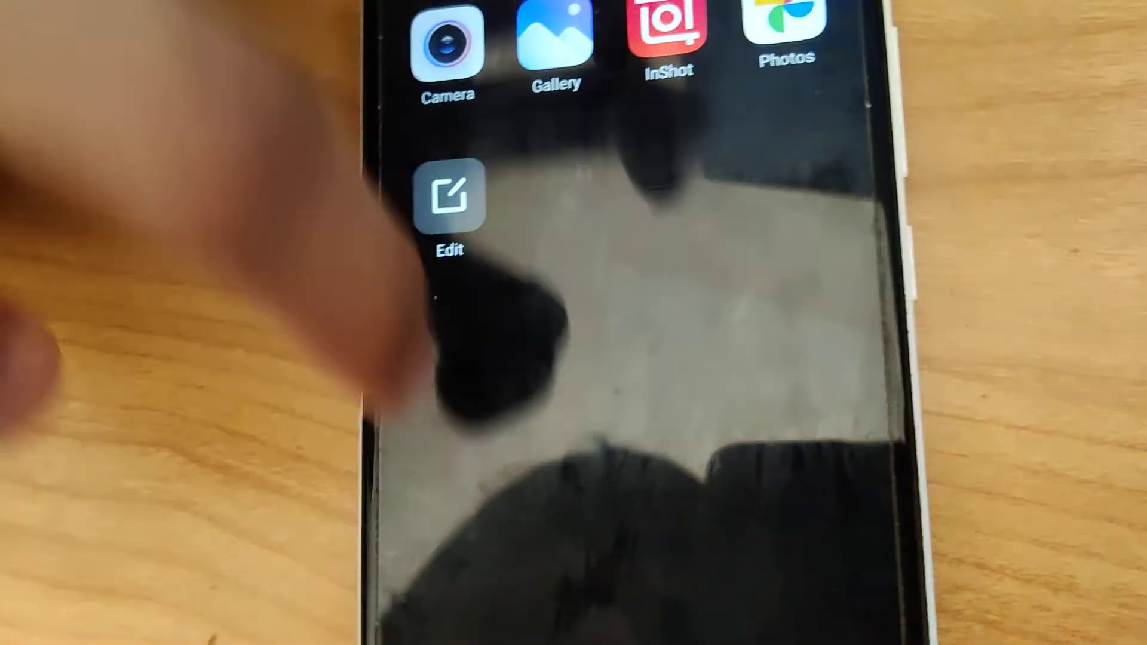